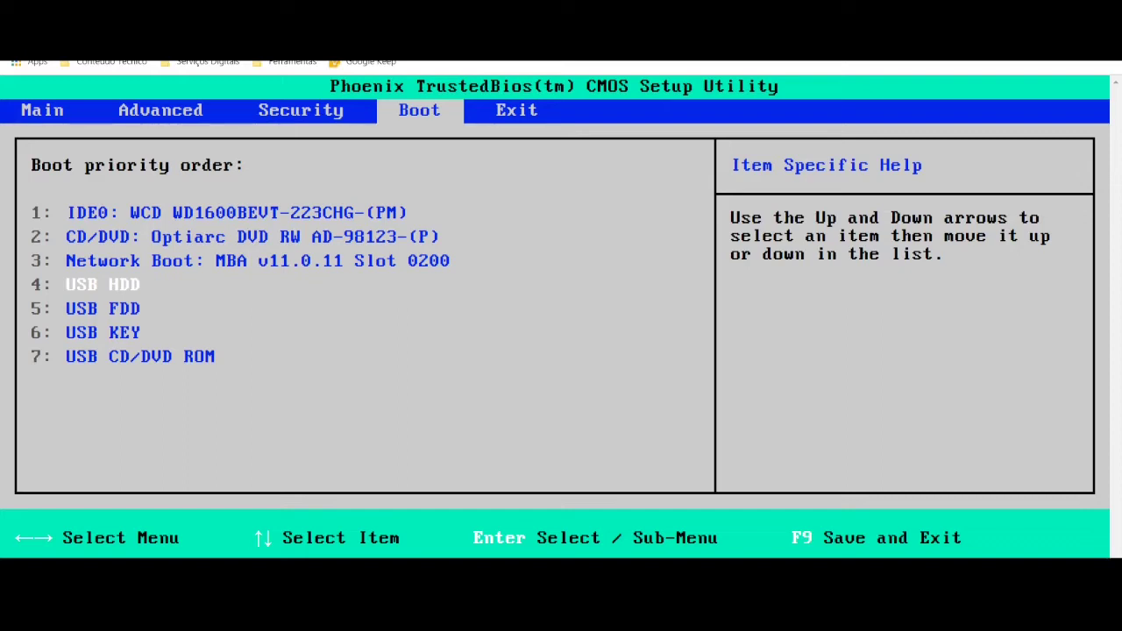
Step: Boot from the Windows installation CD/DVD and continue setup with the keyboard layout Português (Brasil - ABNT2)
key("Right")
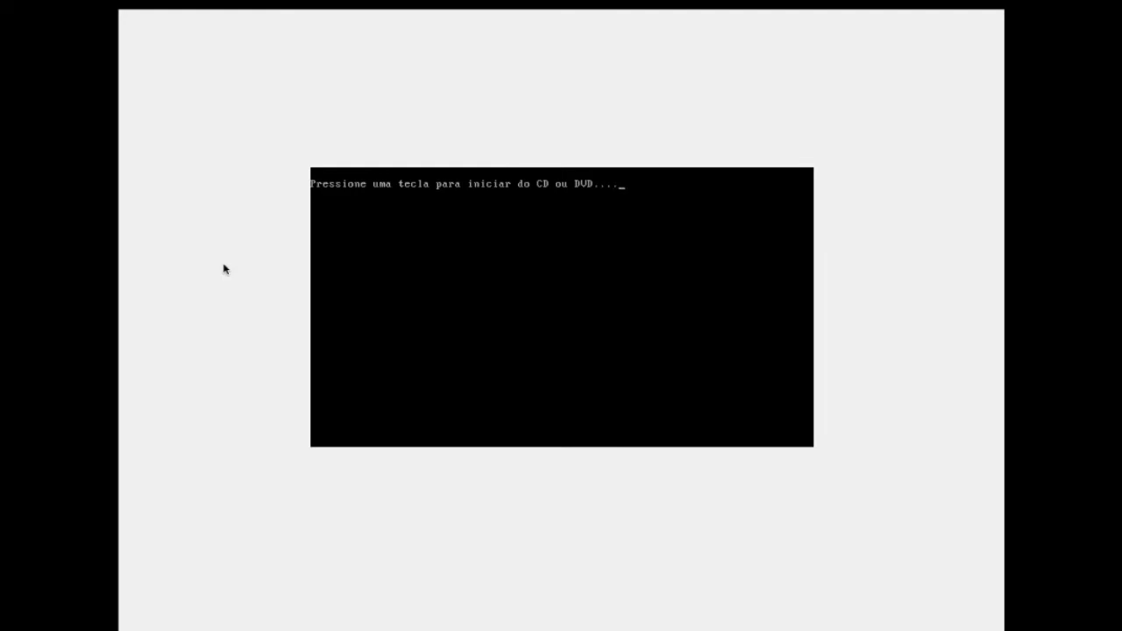
key("Return")
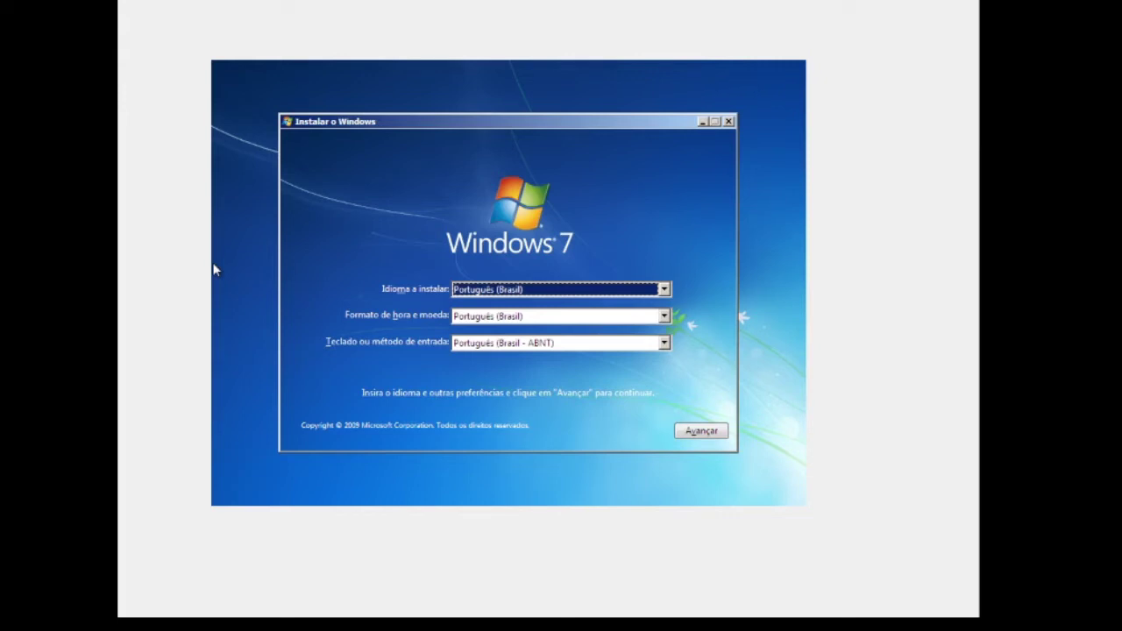
left_click(591, 345)
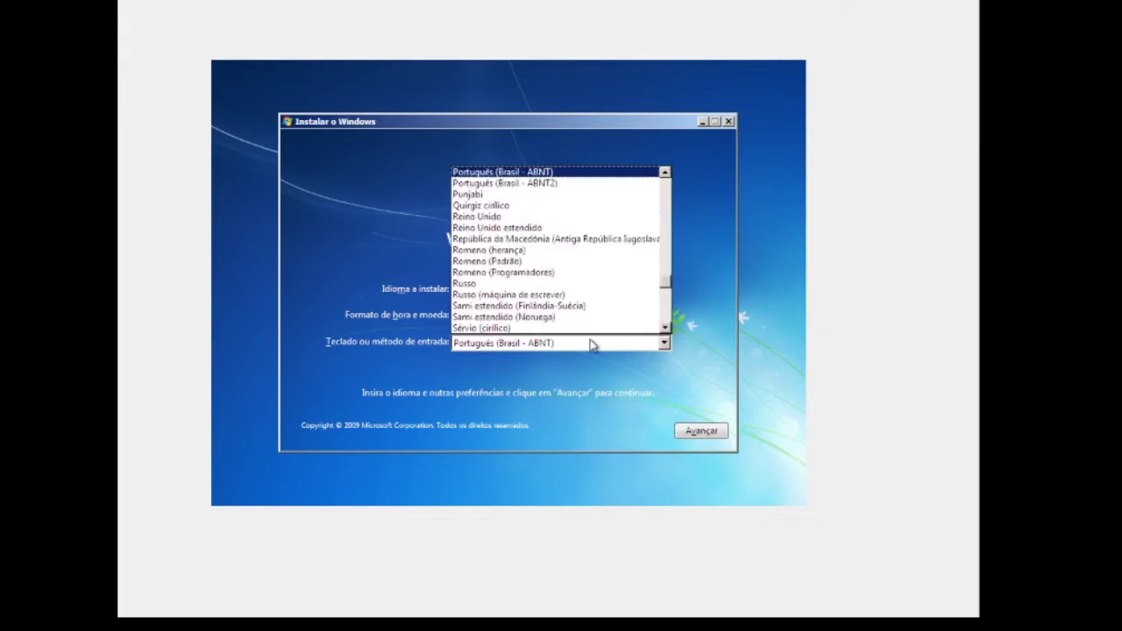
left_click(547, 183)
left_click(691, 429)
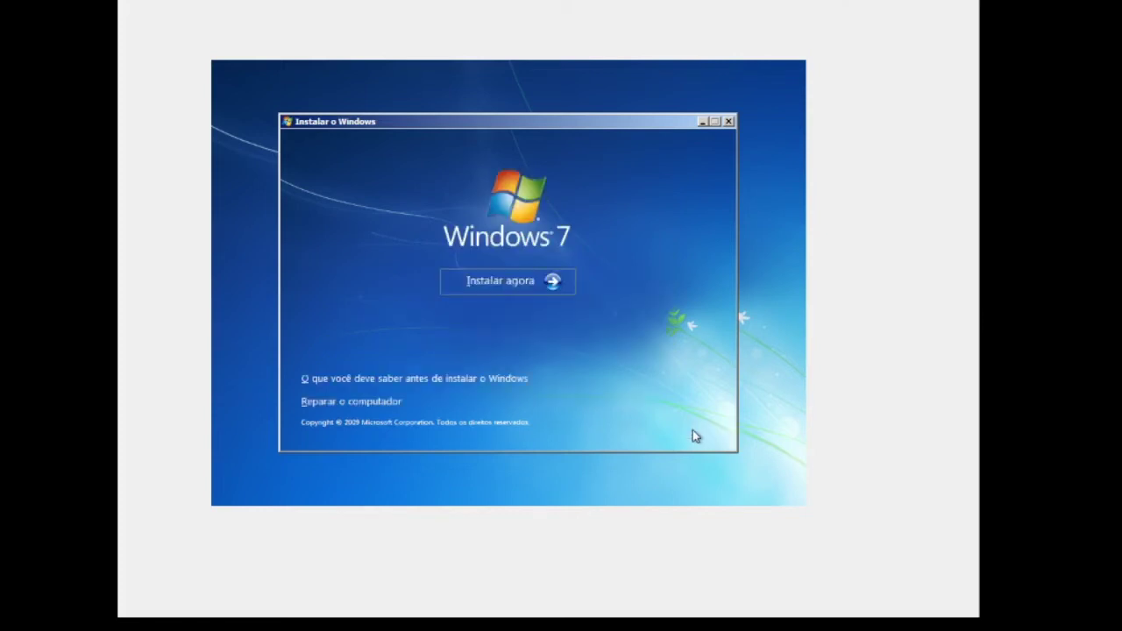
Step: Start the Windows installation, accepting the licence terms and choosing the Personalizada (avançada) installation type
left_click(545, 289)
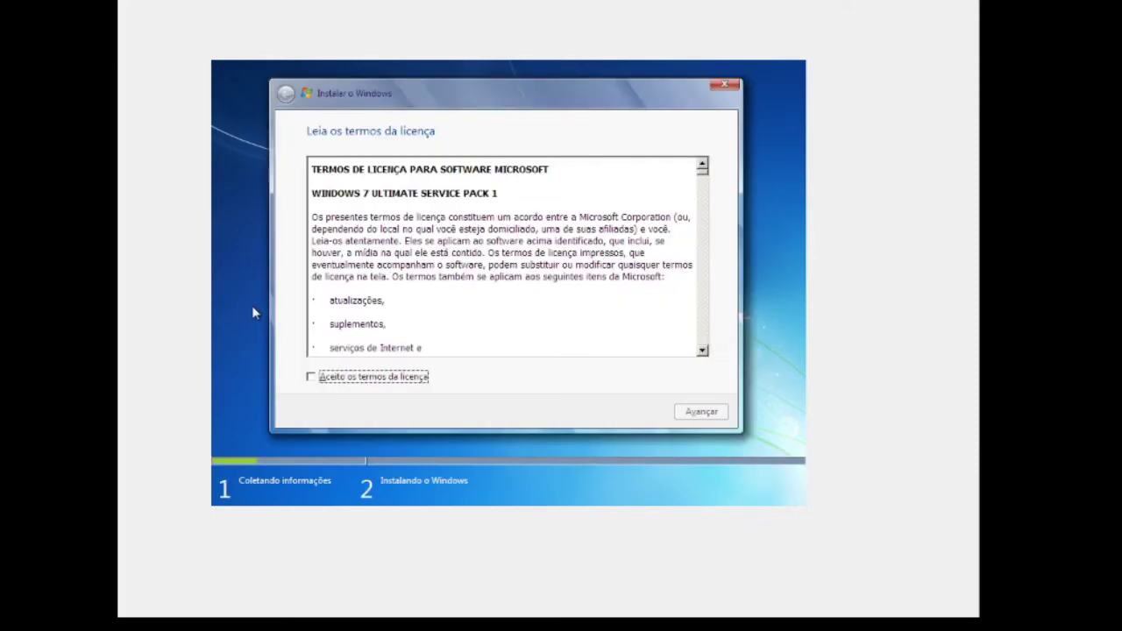
left_click(359, 381)
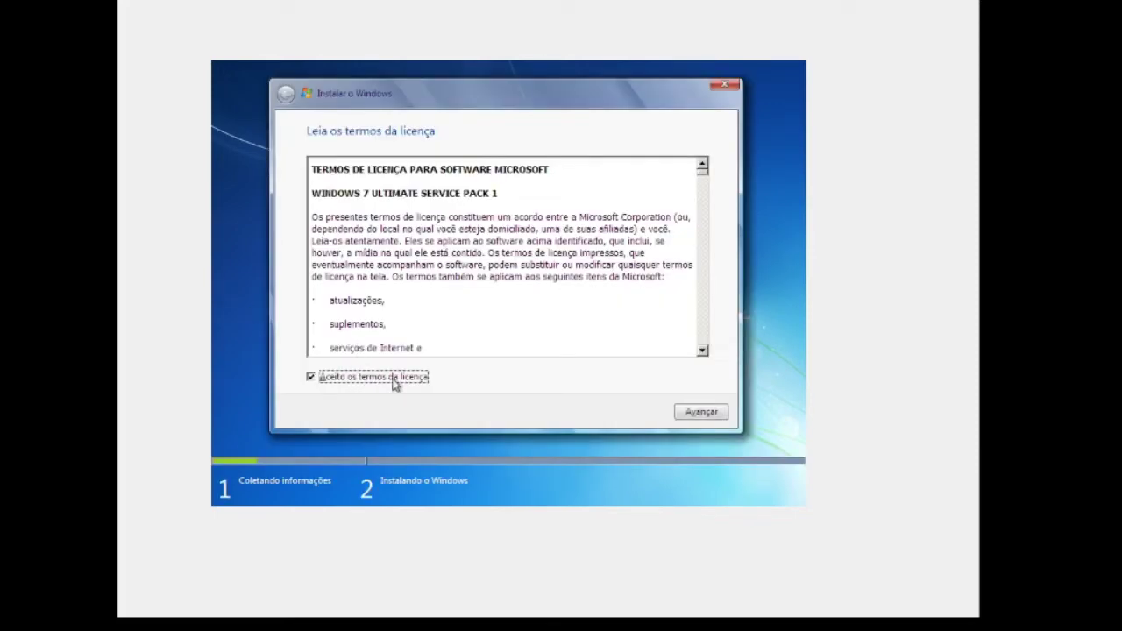
left_click(710, 414)
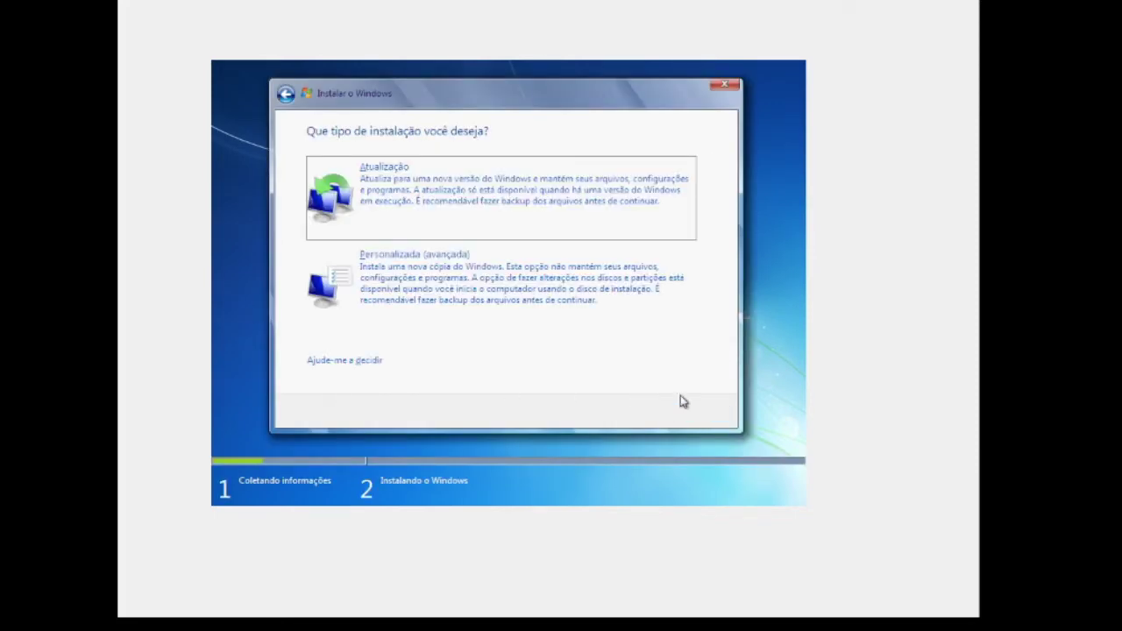
left_click(487, 297)
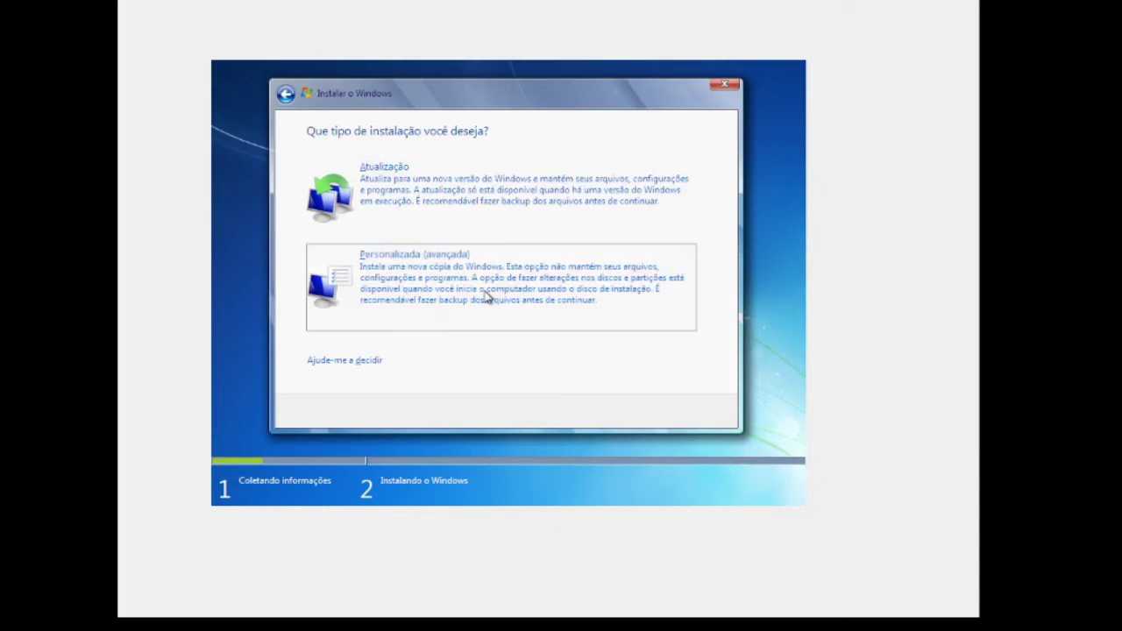
Step: Delete the system-reserved partition, Disco 0 Partição 1, using the drive options
left_click(405, 219)
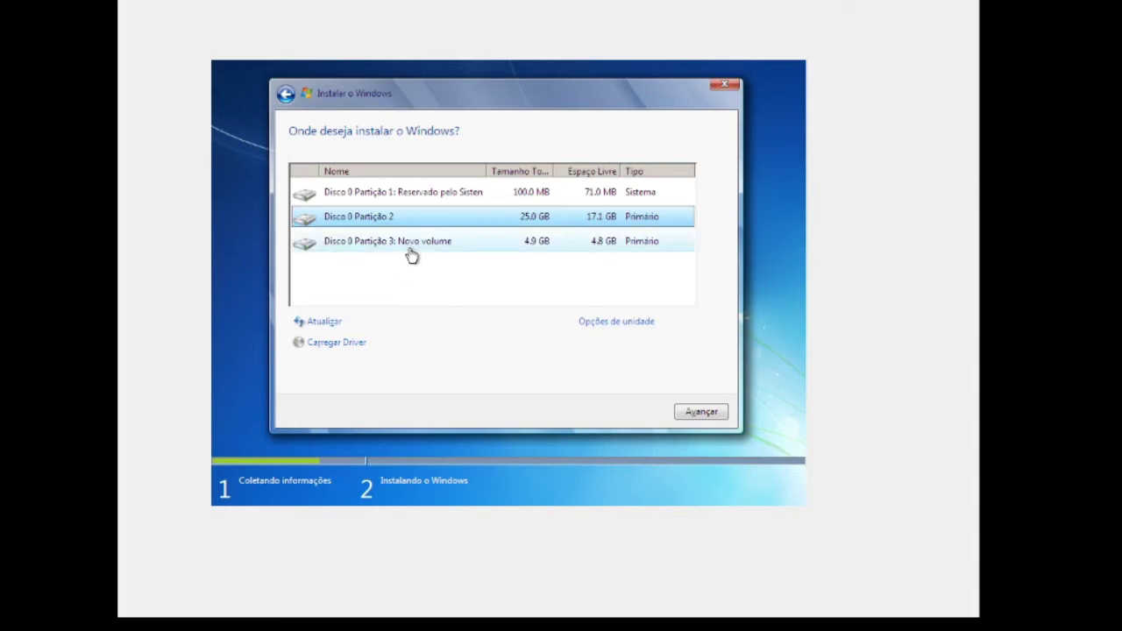
left_click(408, 252)
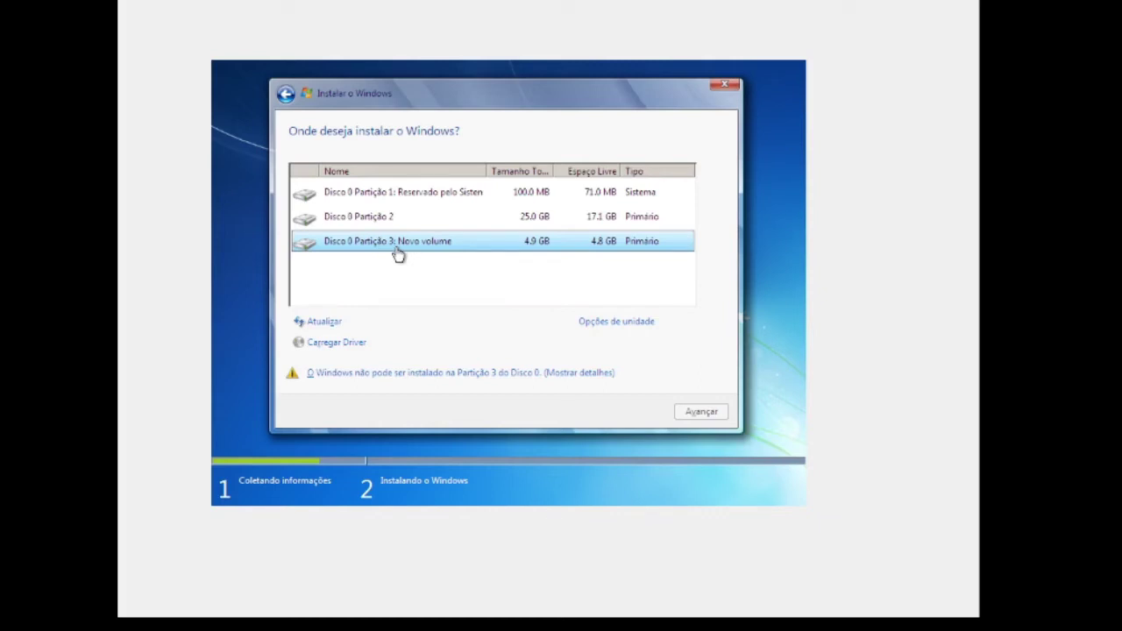
left_click(375, 224)
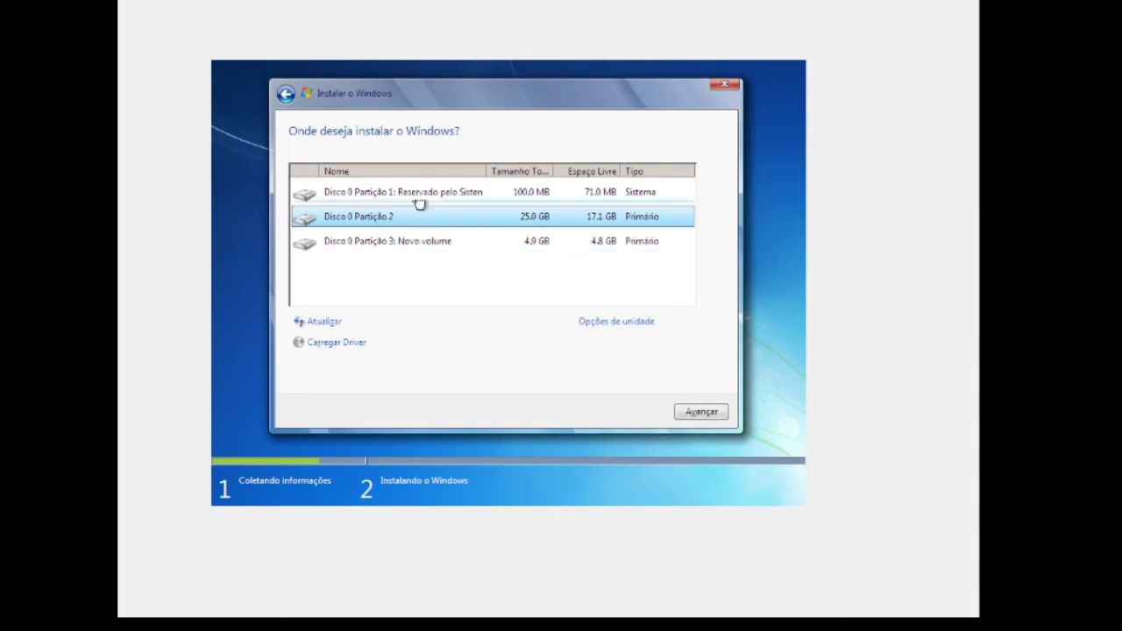
left_click(370, 197)
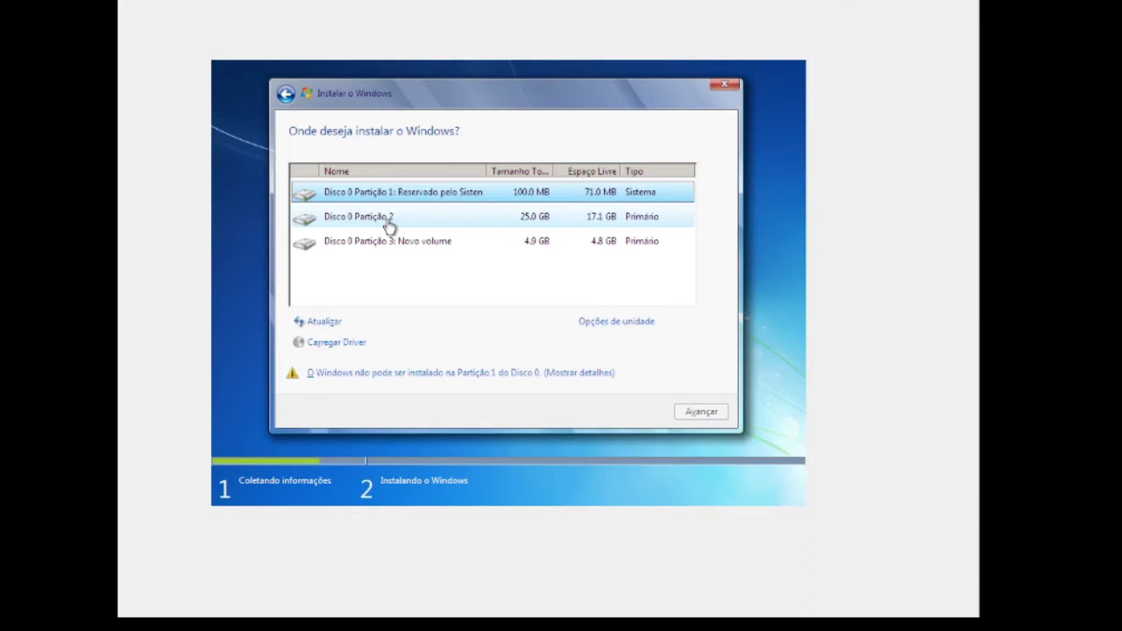
left_click(389, 221)
left_click(392, 193)
left_click(642, 325)
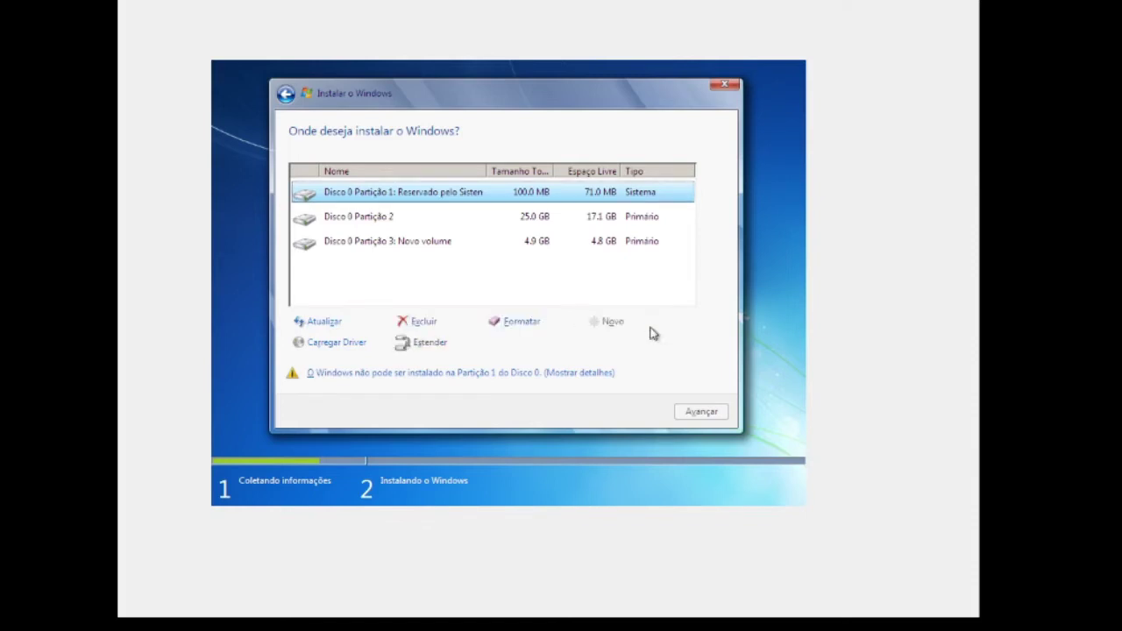
left_click(424, 321)
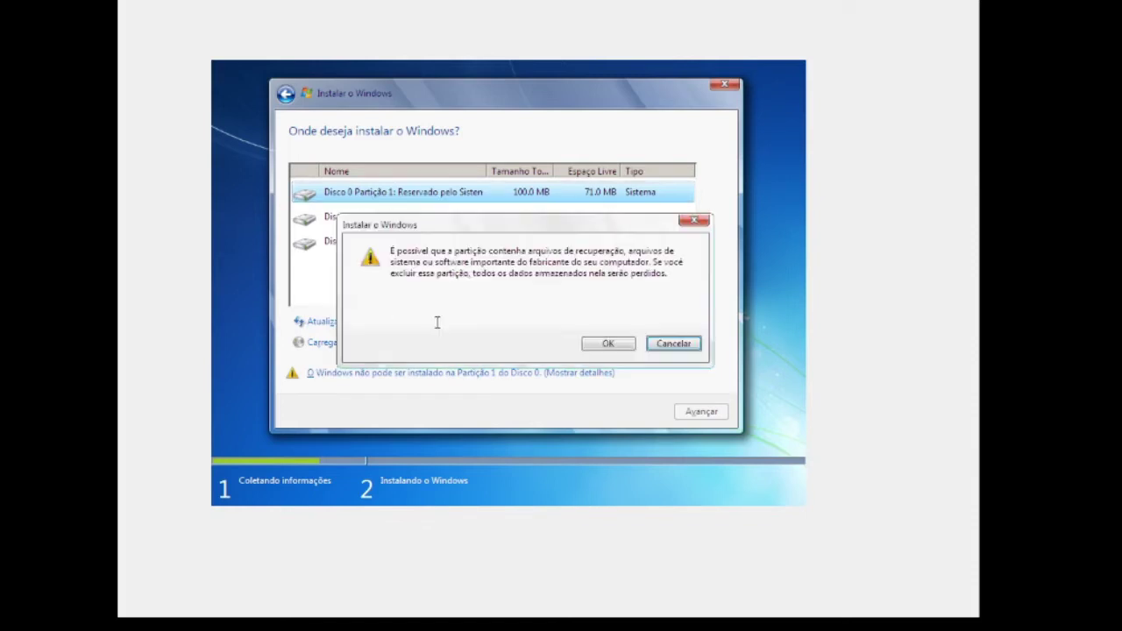
left_click(604, 344)
Step: Delete the 25.0 GB primary partition on Disco 0
left_click(419, 219)
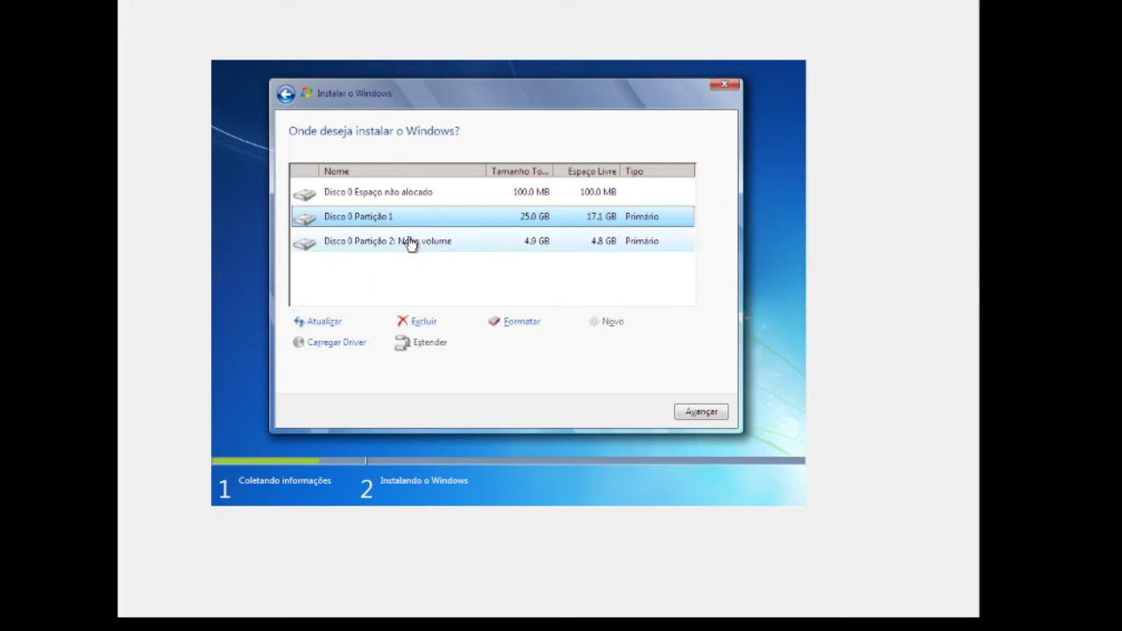
left_click(427, 326)
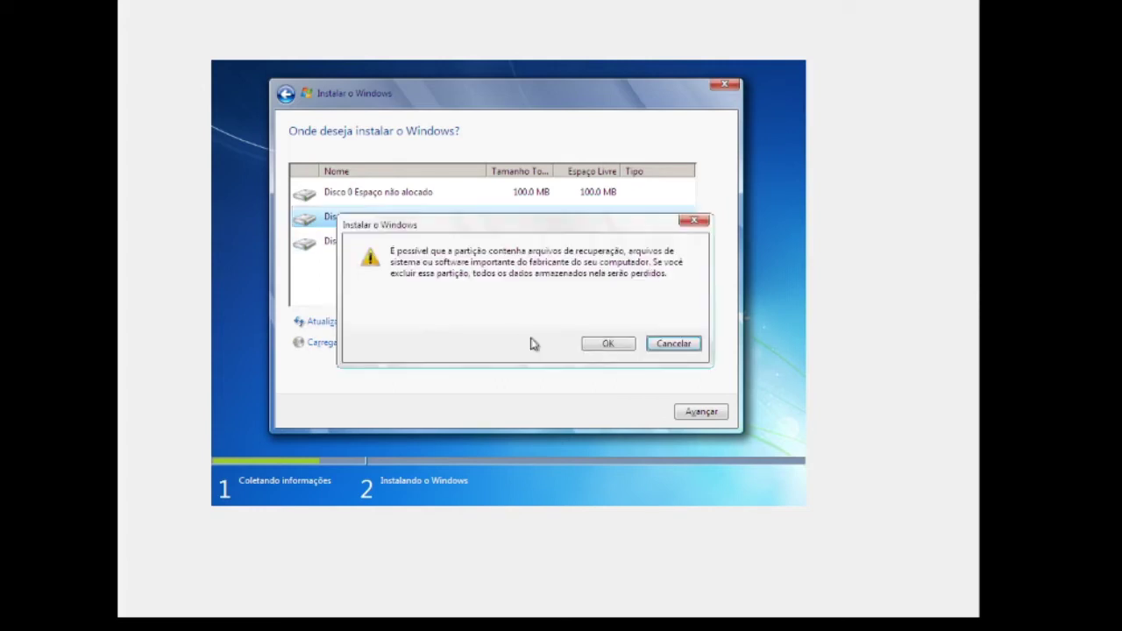
left_click(609, 343)
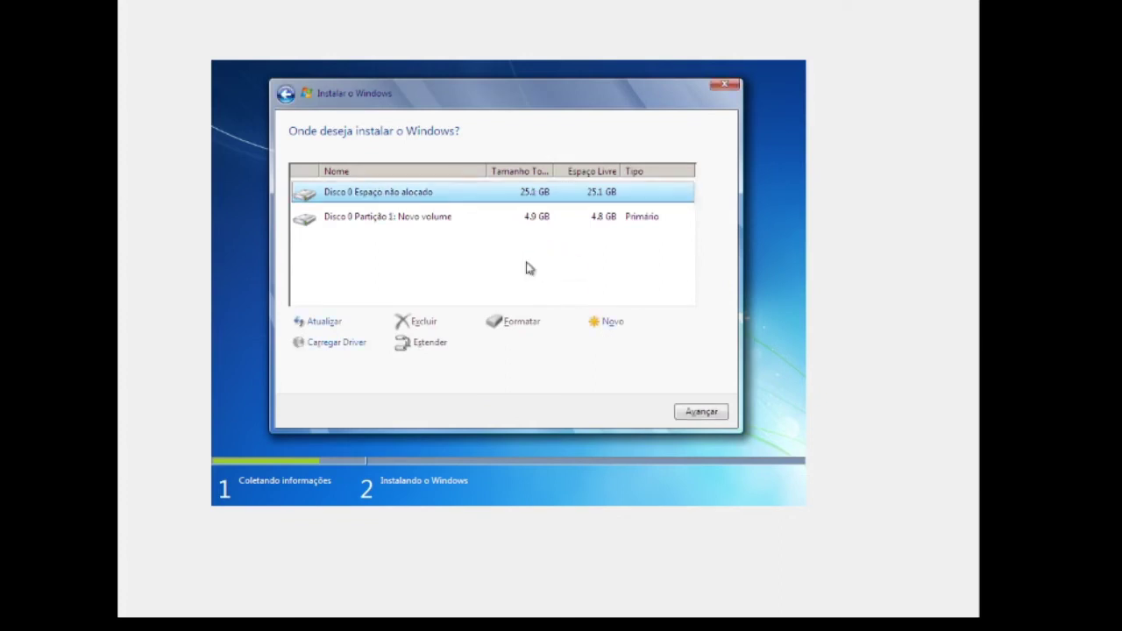
Step: Select the unallocated space on Disco 0 as the destination and start installing Windows there
left_click(414, 229)
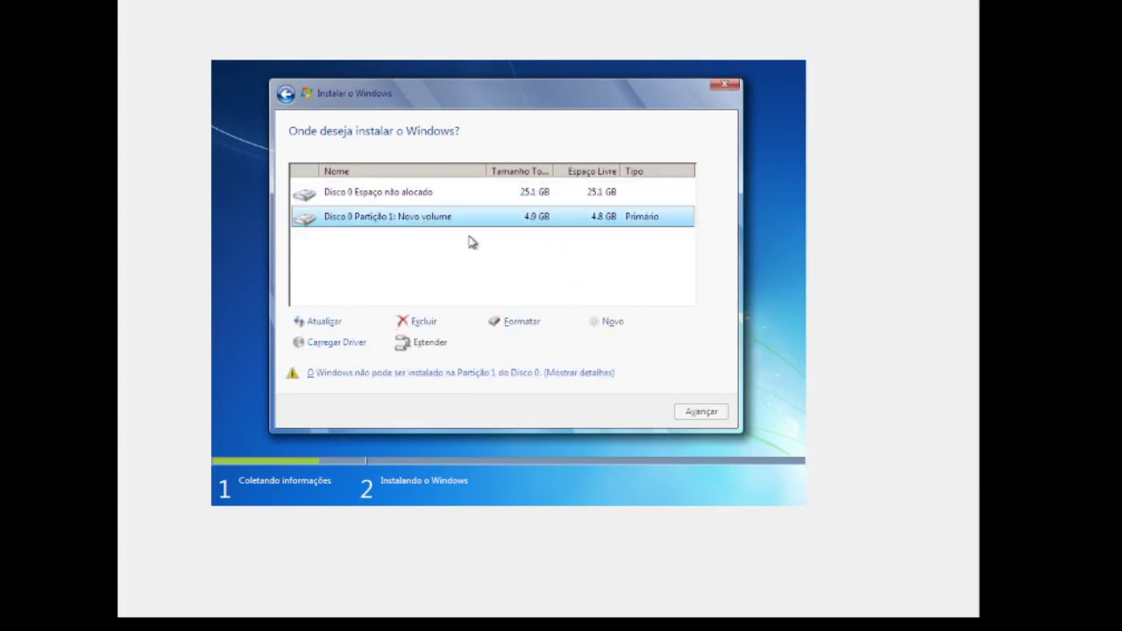
left_click(377, 198)
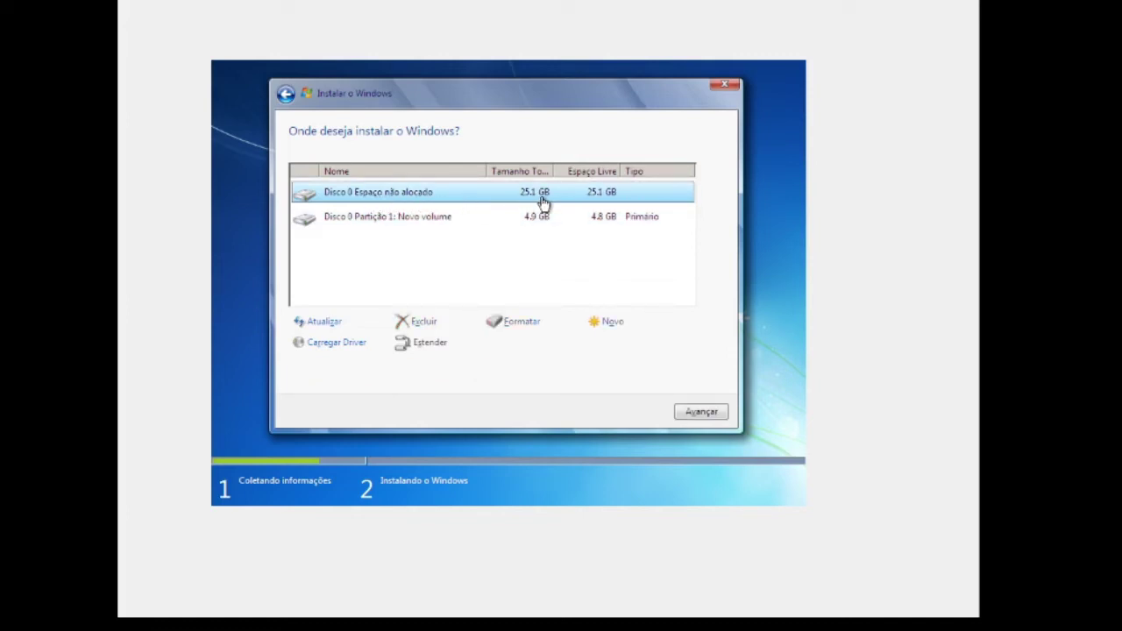
left_click(698, 416)
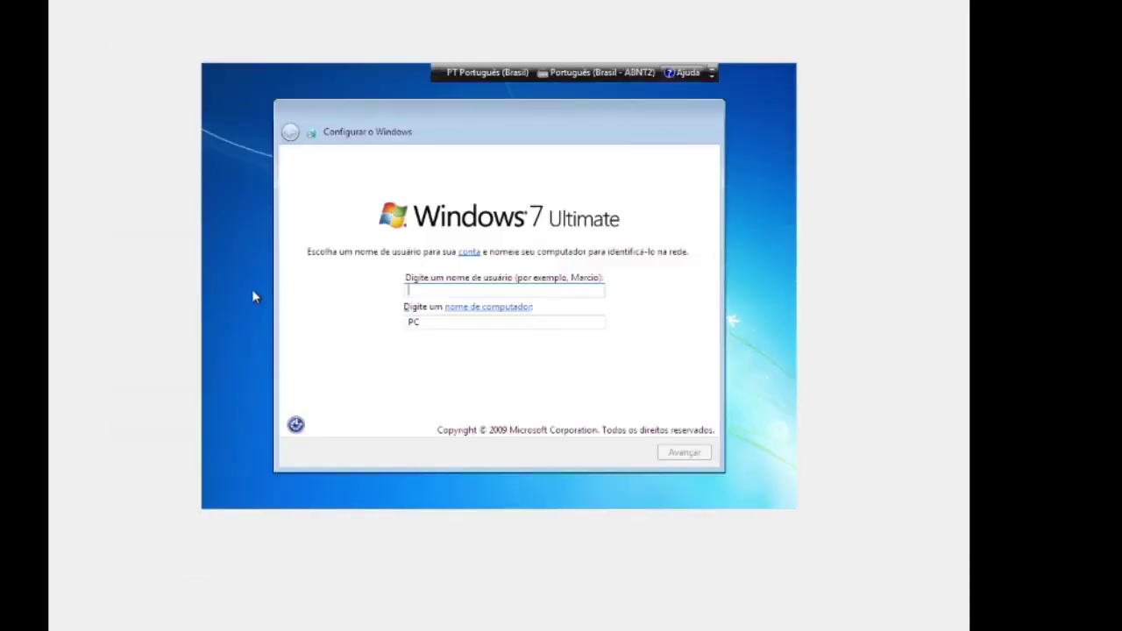
Step: Set the user name to Seu Nome, and continue without an account password or product key
type("S")
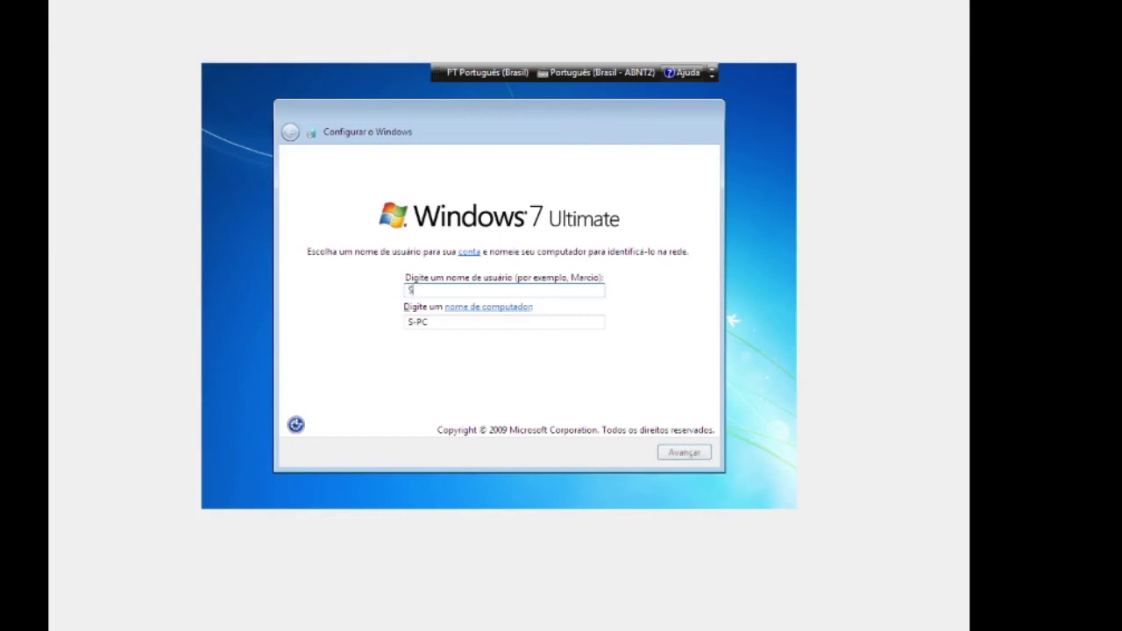
type("eu Nome")
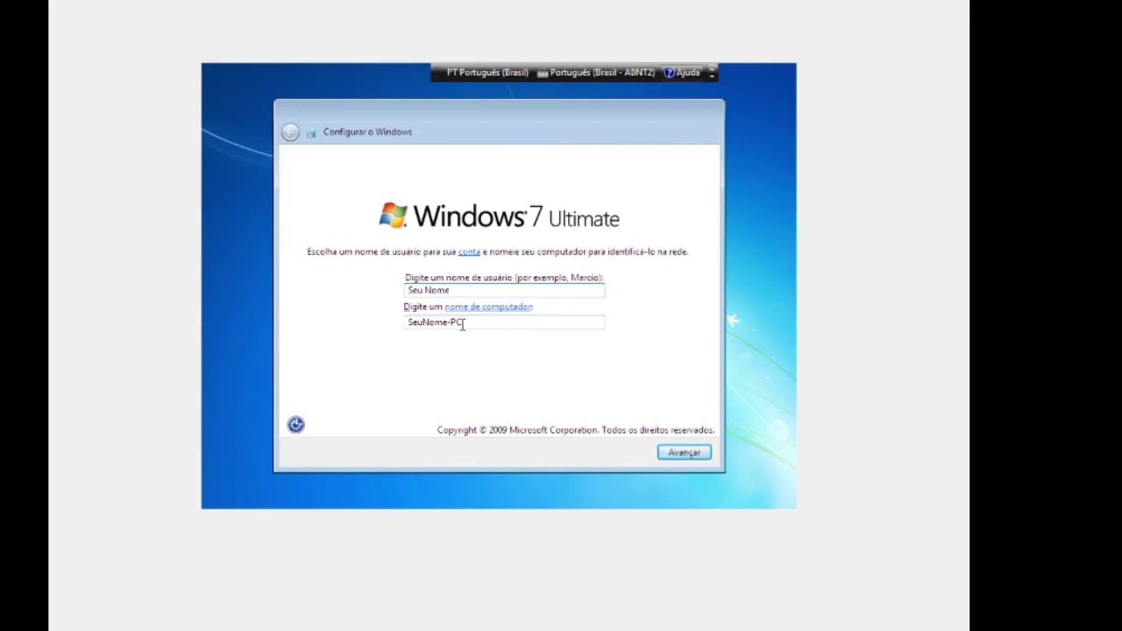
left_click(697, 457)
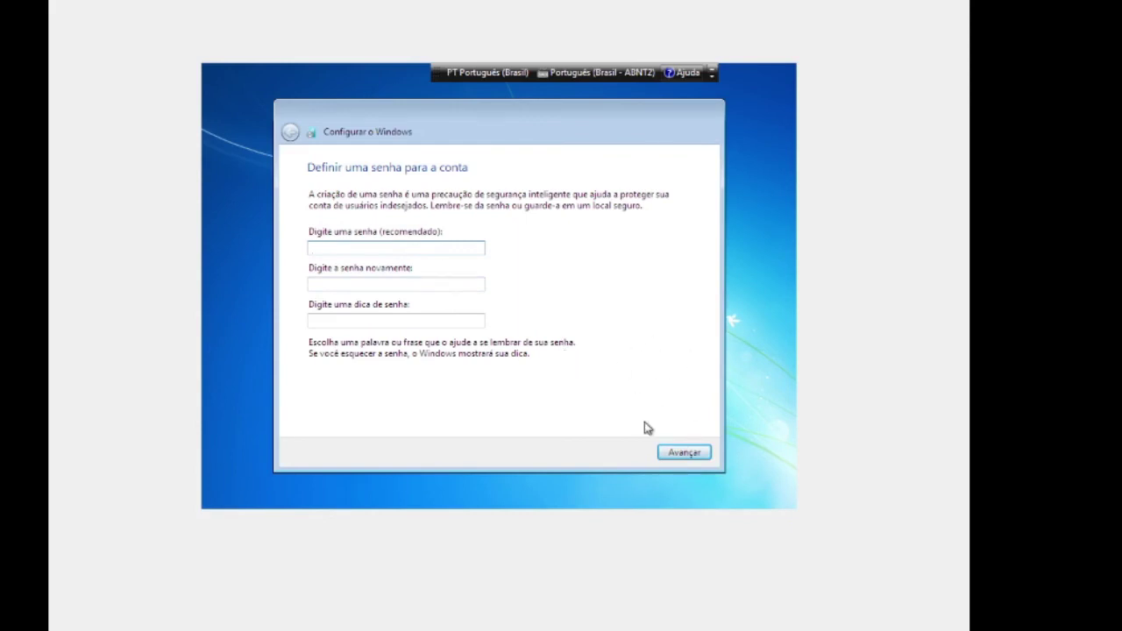
left_click(680, 457)
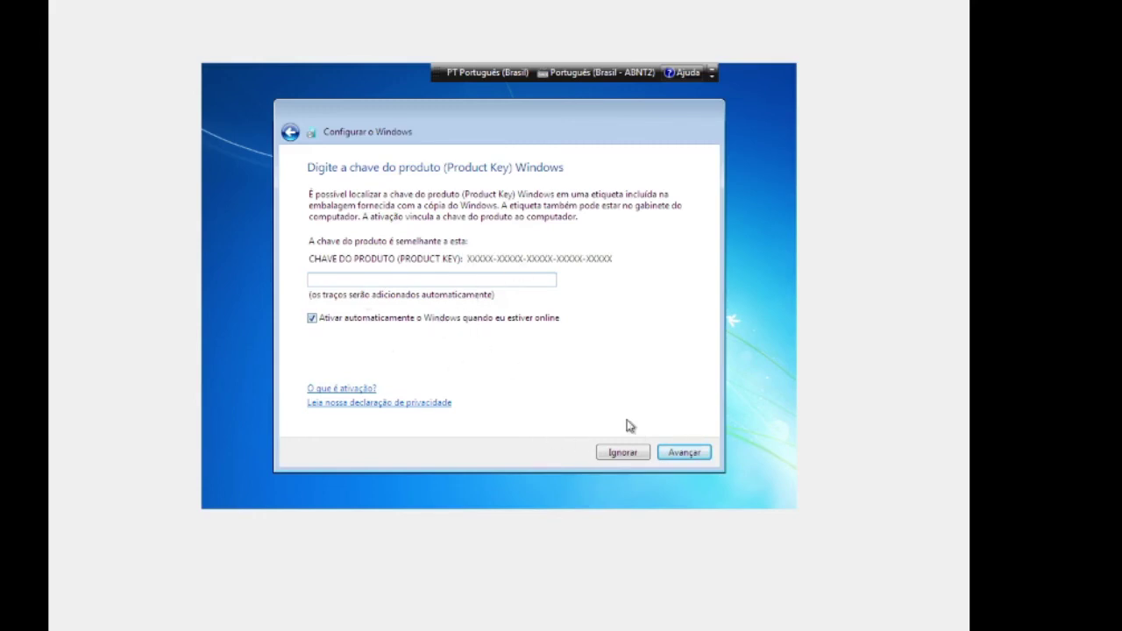
left_click(619, 452)
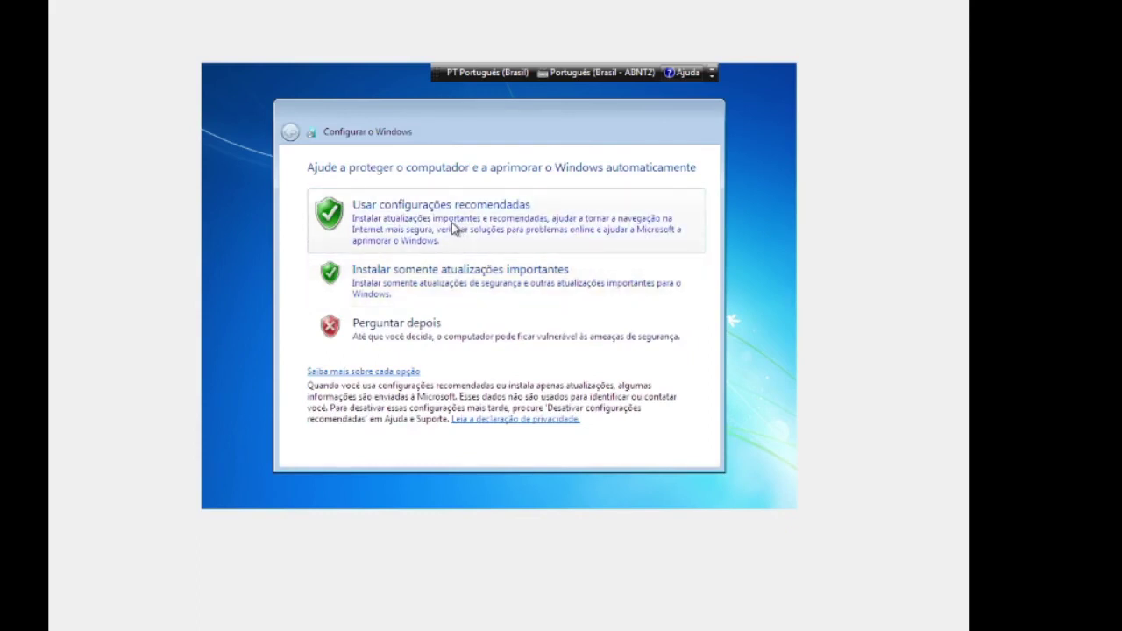
Step: Use the recommended protection settings, accept the Brasília date and time settings, and choose Rede doméstica as the network location
left_click(452, 227)
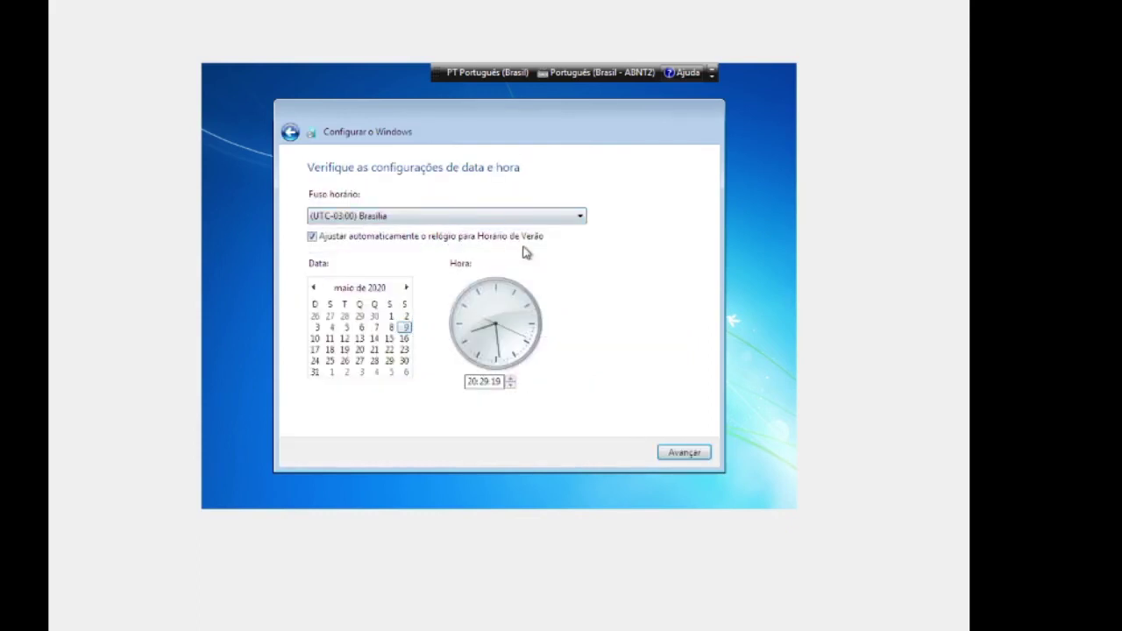
left_click(676, 455)
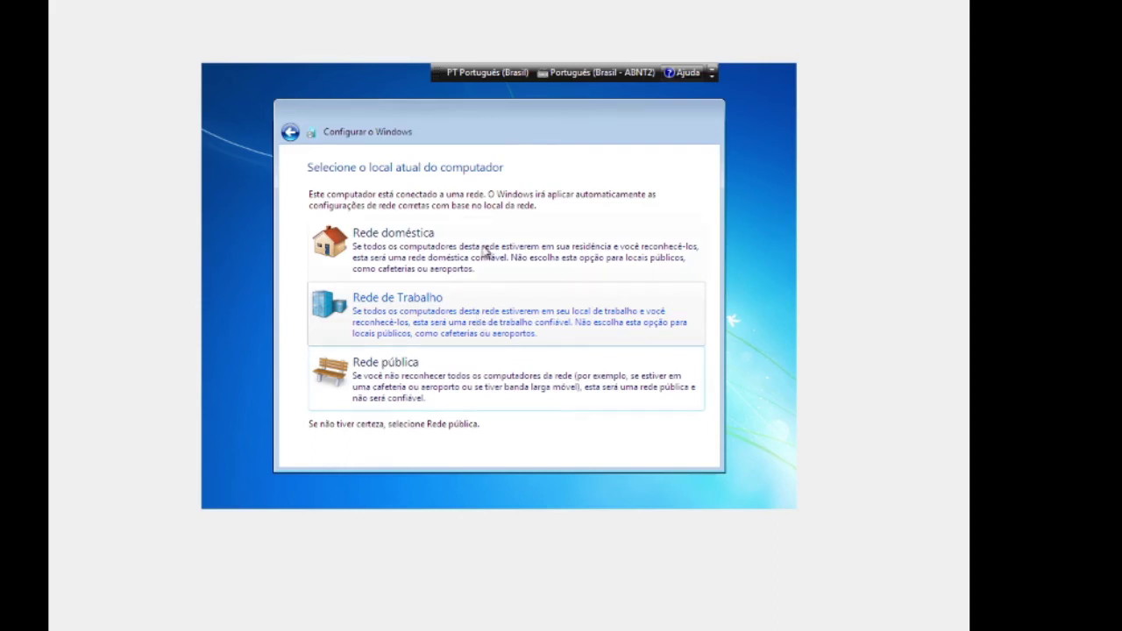
left_click(435, 268)
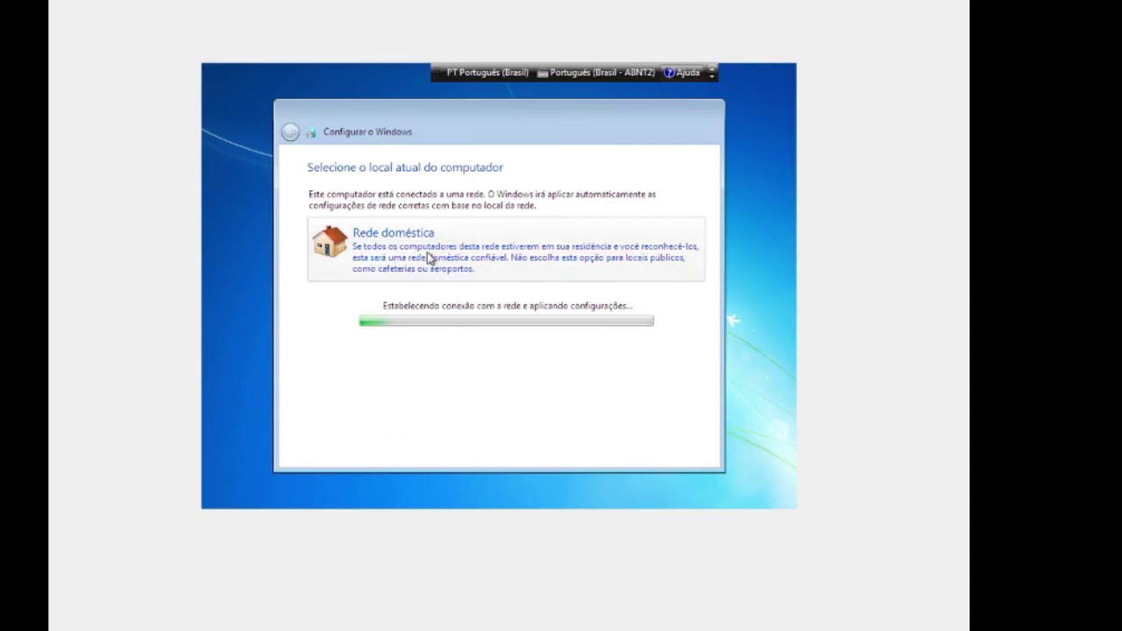